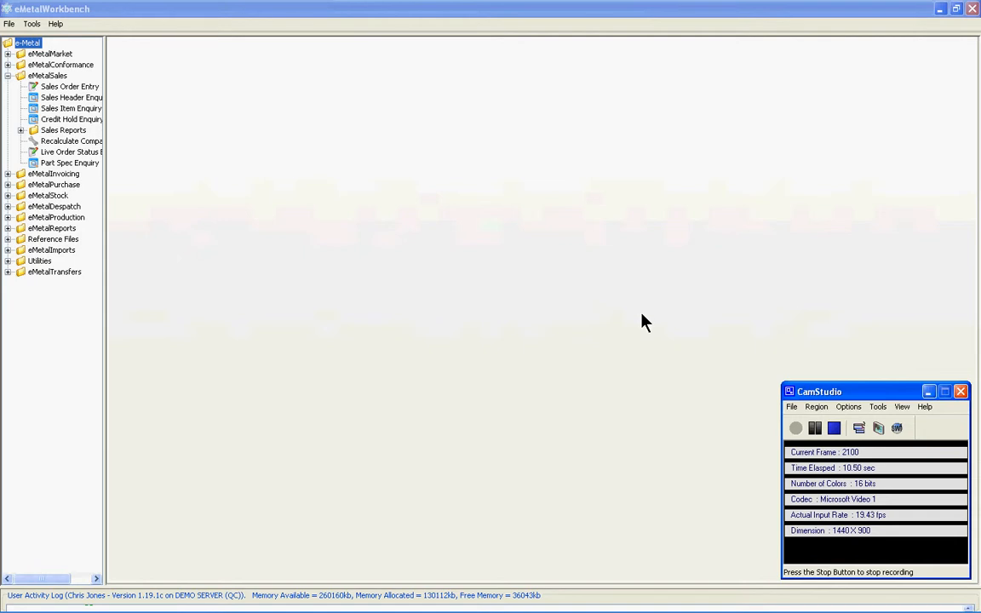
# Open Sales Order Entry and start a new document of type Order for the Coventry branch.
pyautogui.doubleClick(55, 88)
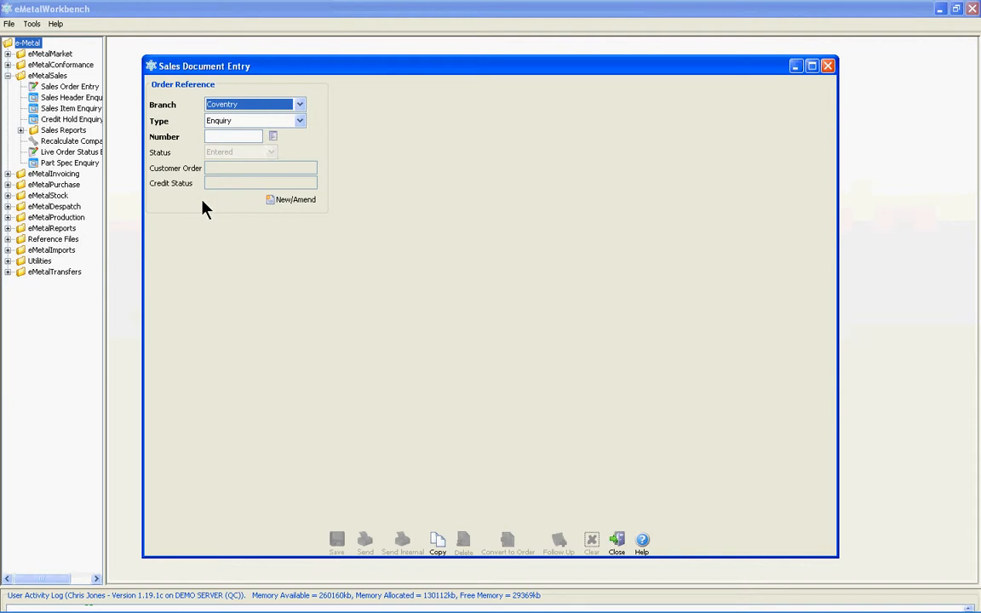
pyautogui.press('Tab')
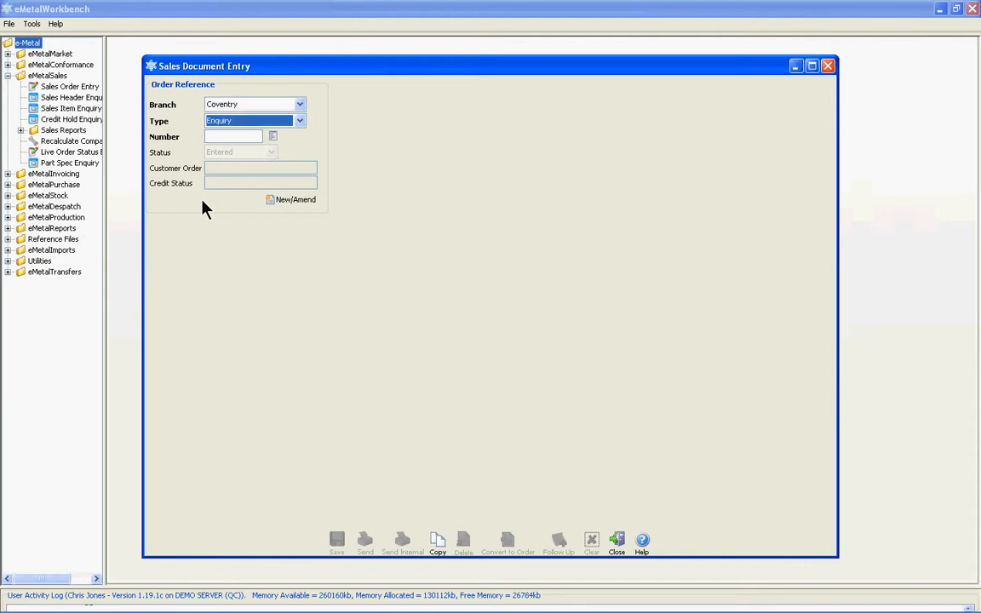
pyautogui.press('Down')
pyautogui.press('Return')
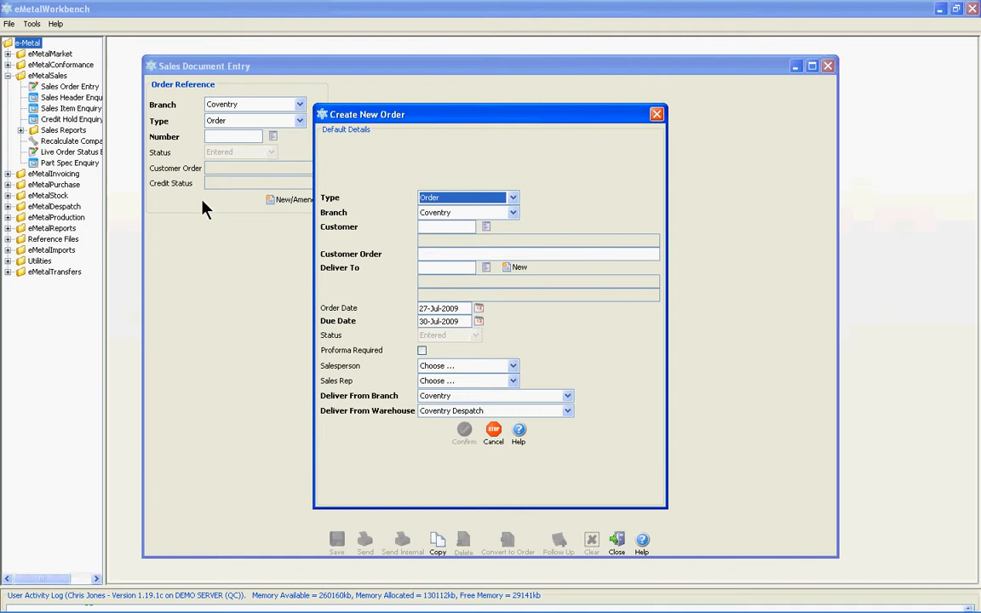
# Look up customers matching MET and assign Metal Fabrications to the new order.
pyautogui.press('Tab')
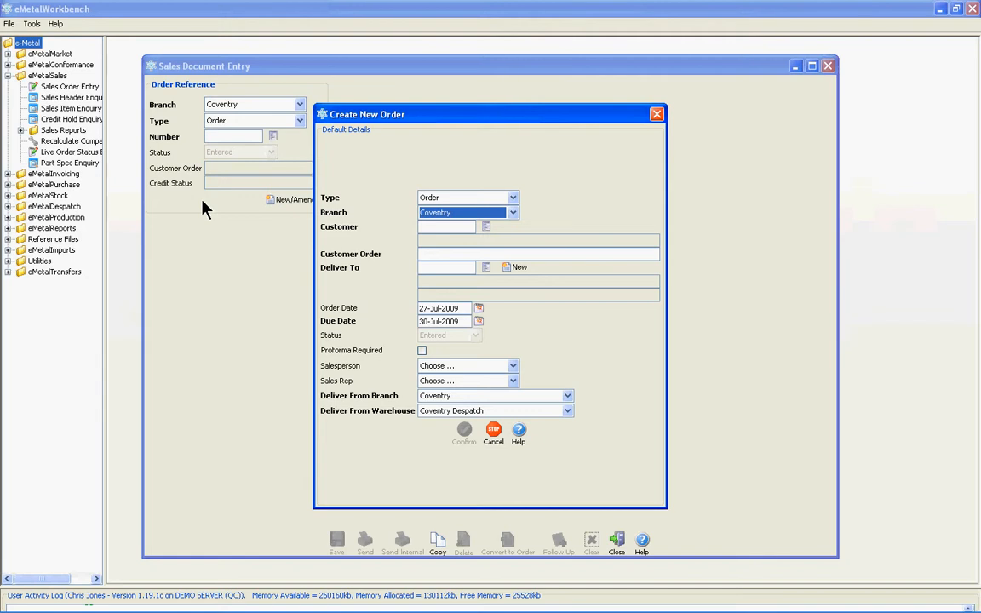
pyautogui.press('Tab')
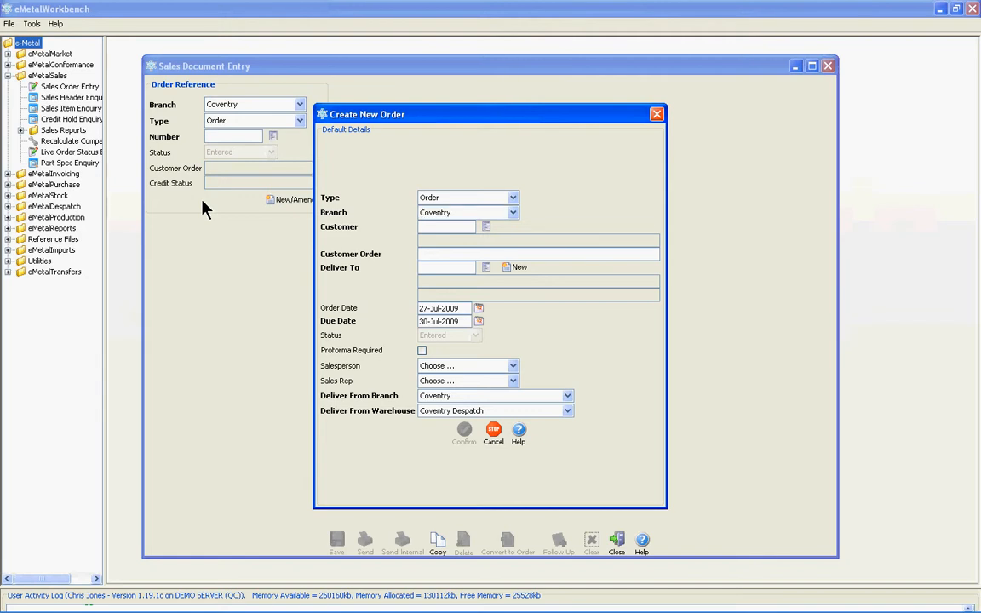
pyautogui.write('MET')
pyautogui.press('Tab')
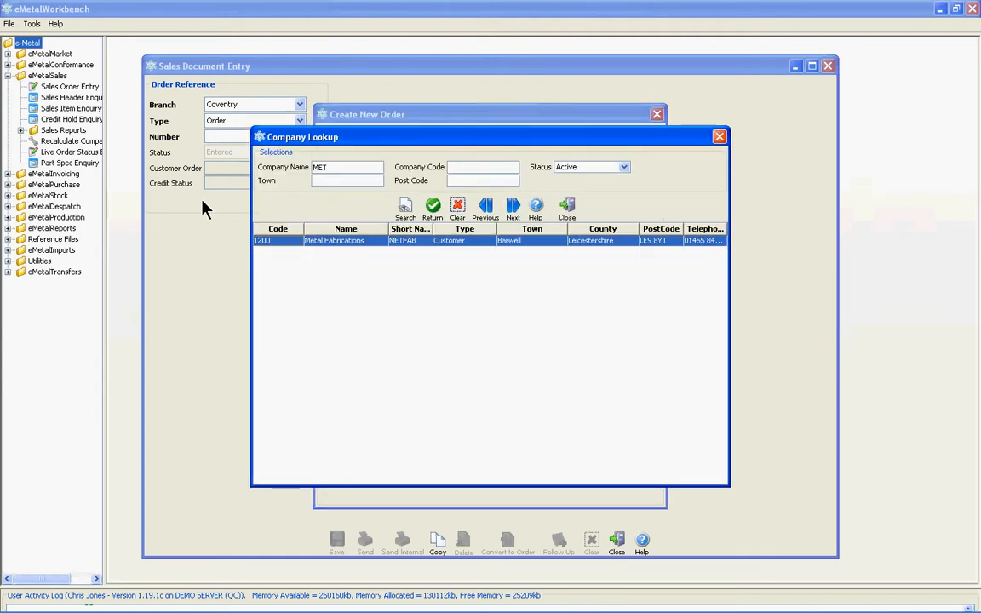
pyautogui.press('Return')
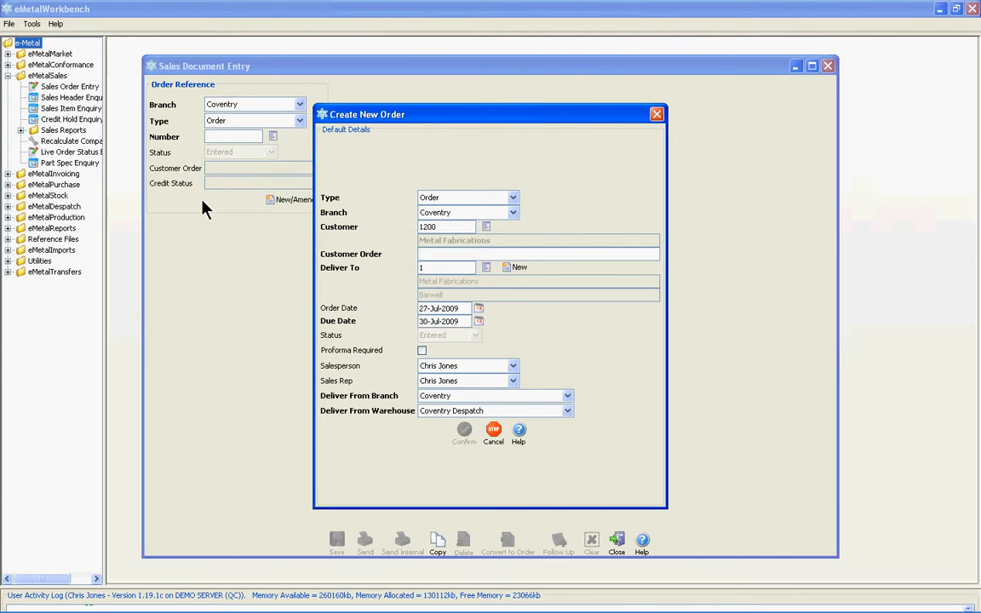
# Enter the customer order number and choose sub-address 2 of Metal Fabrications as the delivery address.
pyautogui.write('DG565778')
pyautogui.press('Tab')
pyautogui.click(486, 268)
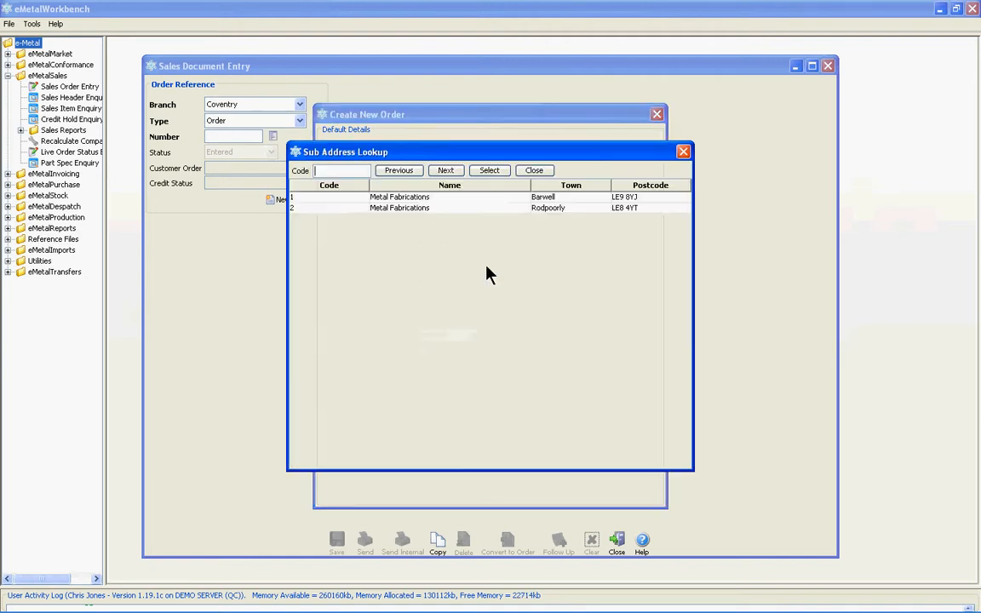
pyautogui.click(400, 210)
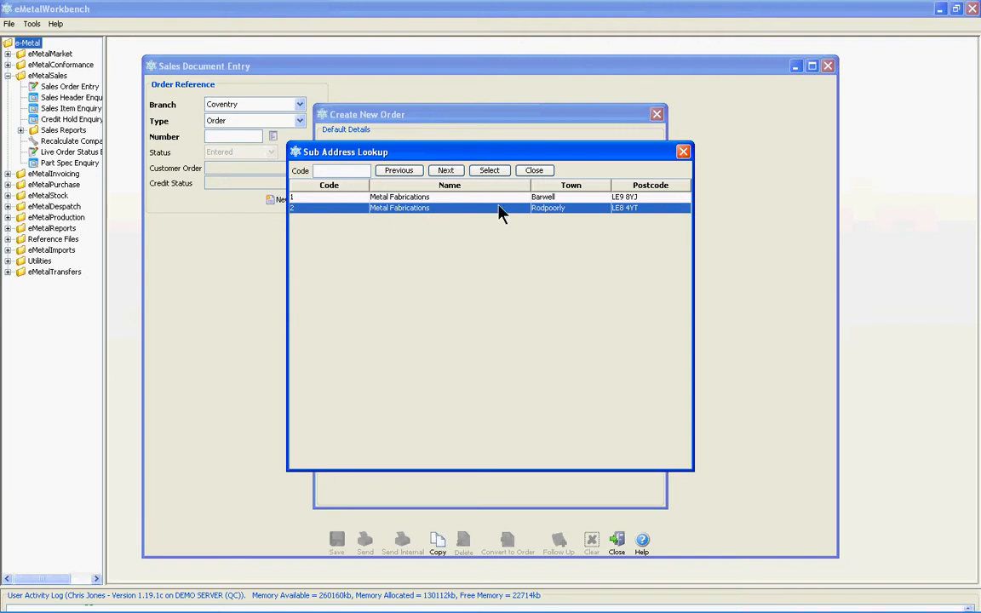
pyautogui.click(491, 170)
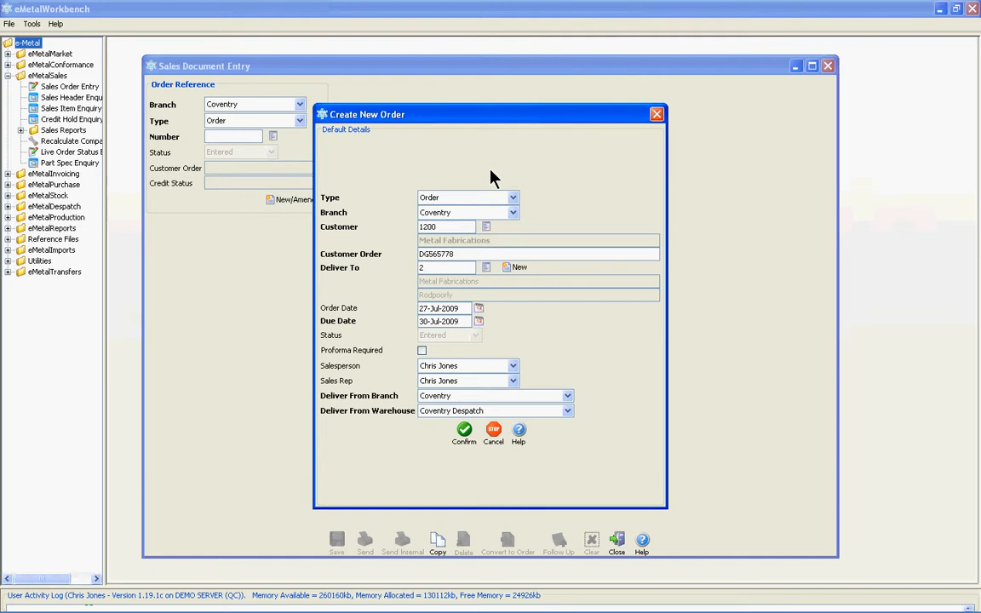
# Set the order's due date to 04-Aug-2009 and confirm the new order details.
pyautogui.click(478, 322)
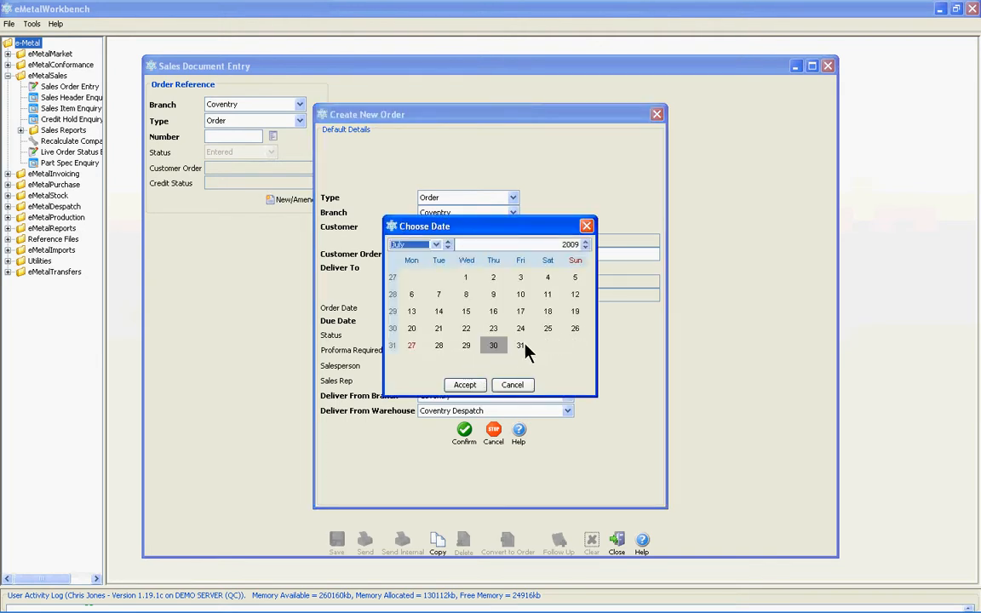
pyautogui.click(447, 243)
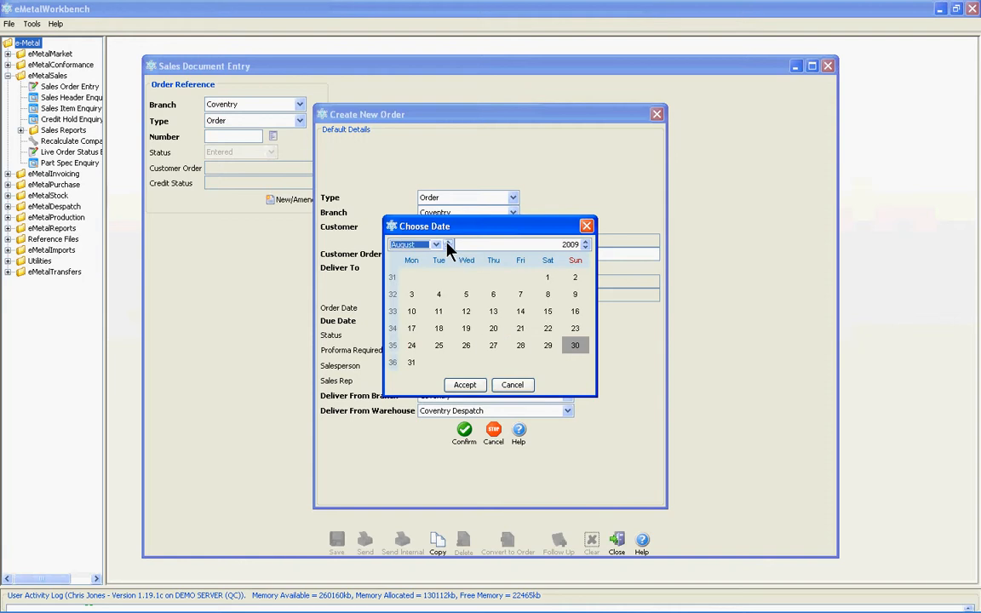
pyautogui.click(439, 294)
pyautogui.click(463, 386)
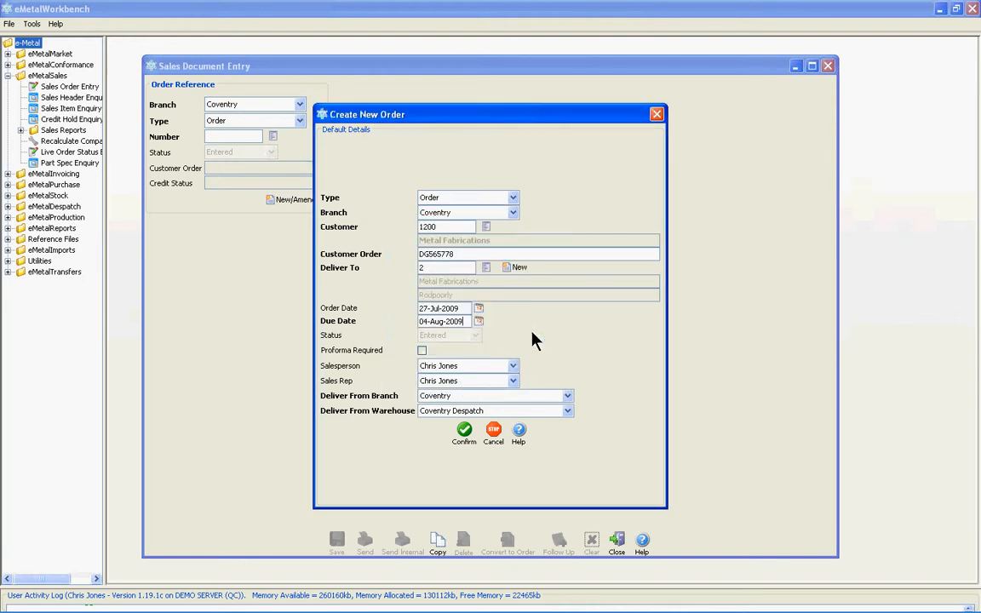
pyautogui.press('Tab')
pyautogui.press('Return')
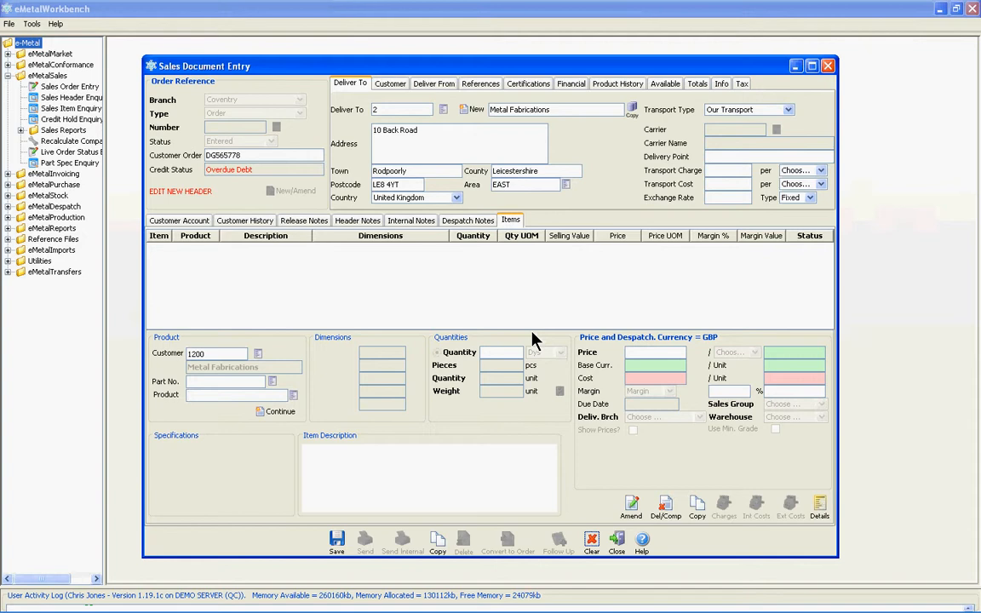
# Search the products for UB203 and add beam UB20313325S275JR as the order item.
pyautogui.write('UB203')
pyautogui.press('Return')
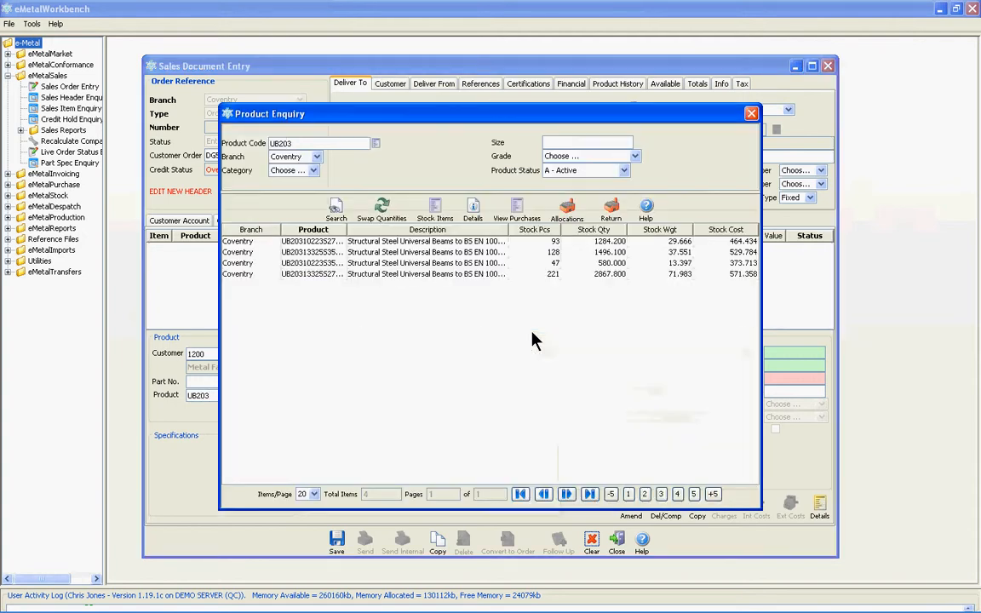
pyautogui.click(347, 274)
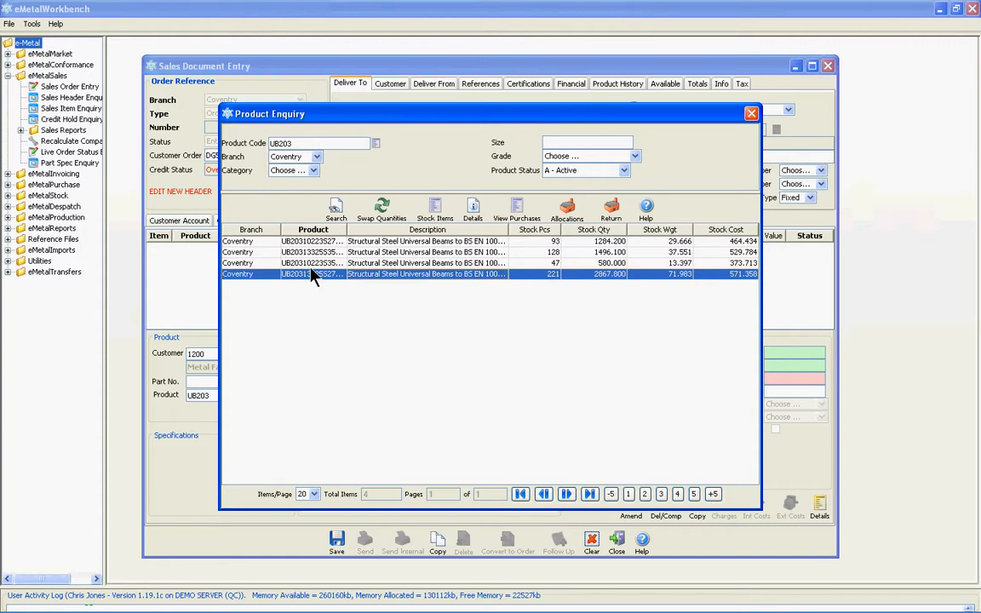
pyautogui.moveTo(345, 229); pyautogui.dragTo(379, 230)
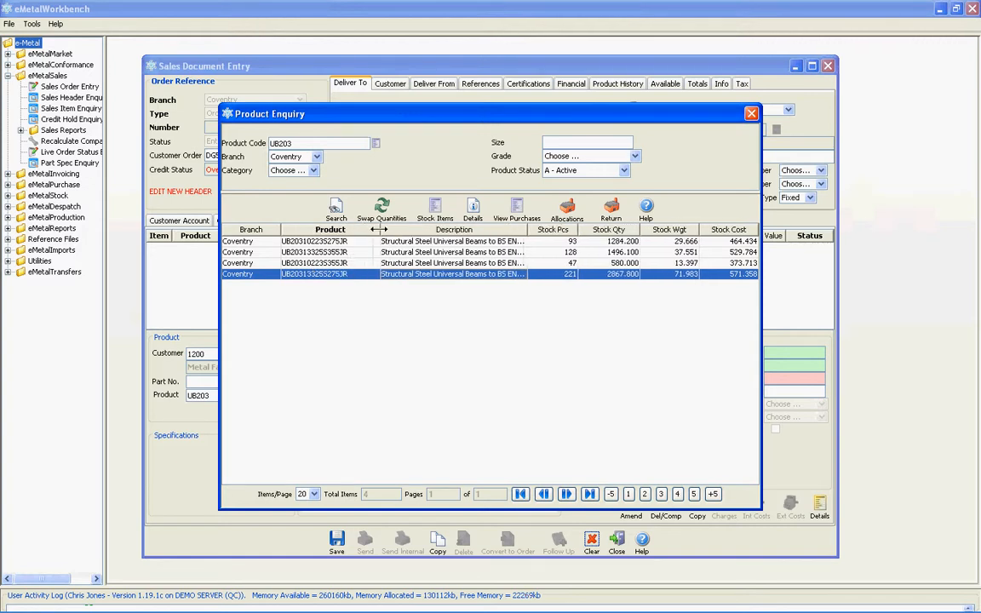
pyautogui.doubleClick(372, 278)
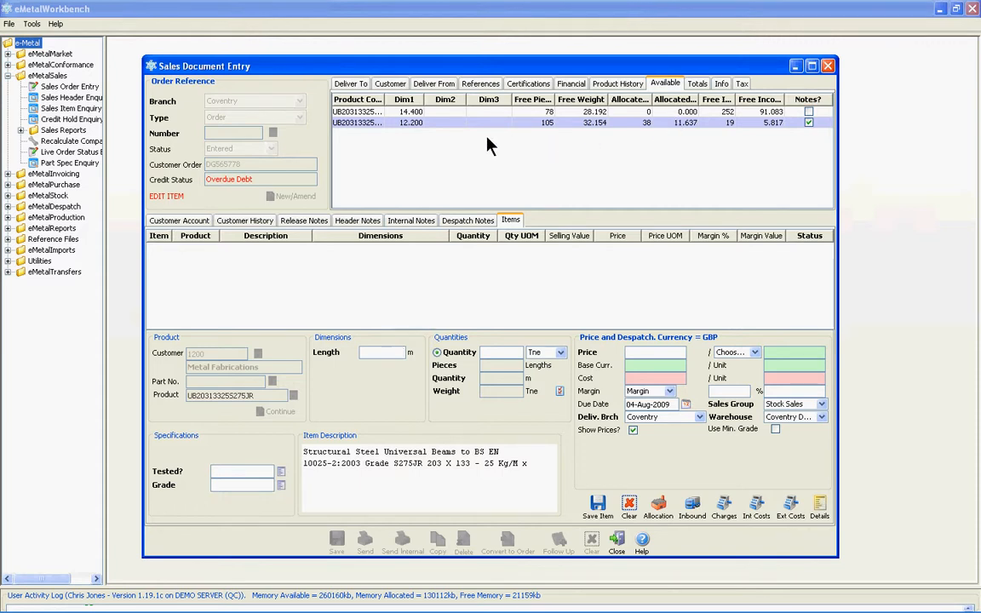
# Use the 14.400 m available stock length for the item, with quantity 3 Pcs and pricing per Pcs.
pyautogui.click(407, 113)
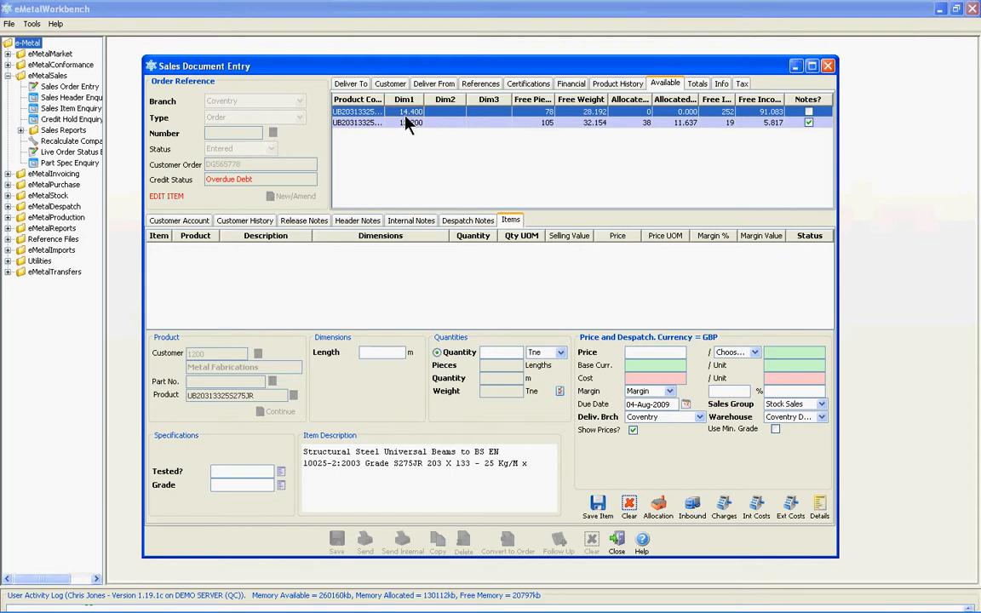
pyautogui.doubleClick(411, 114)
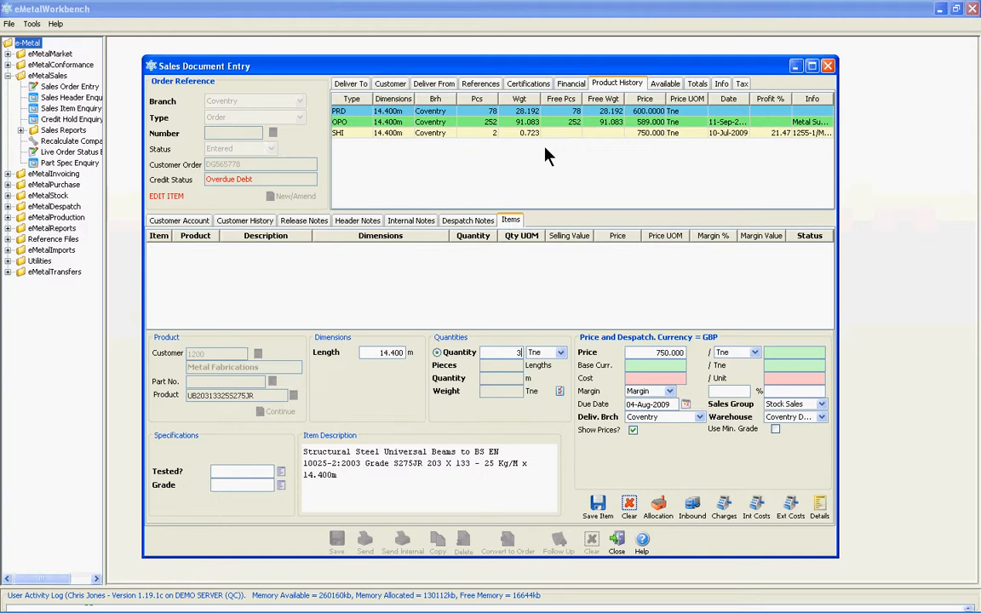
pyautogui.press('Tab')
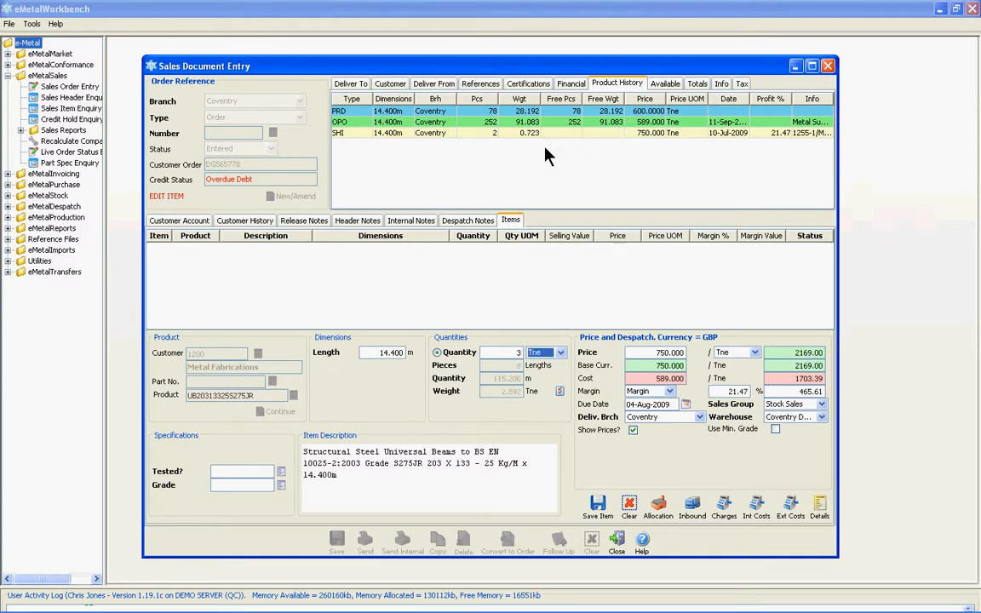
pyautogui.press('Tab')
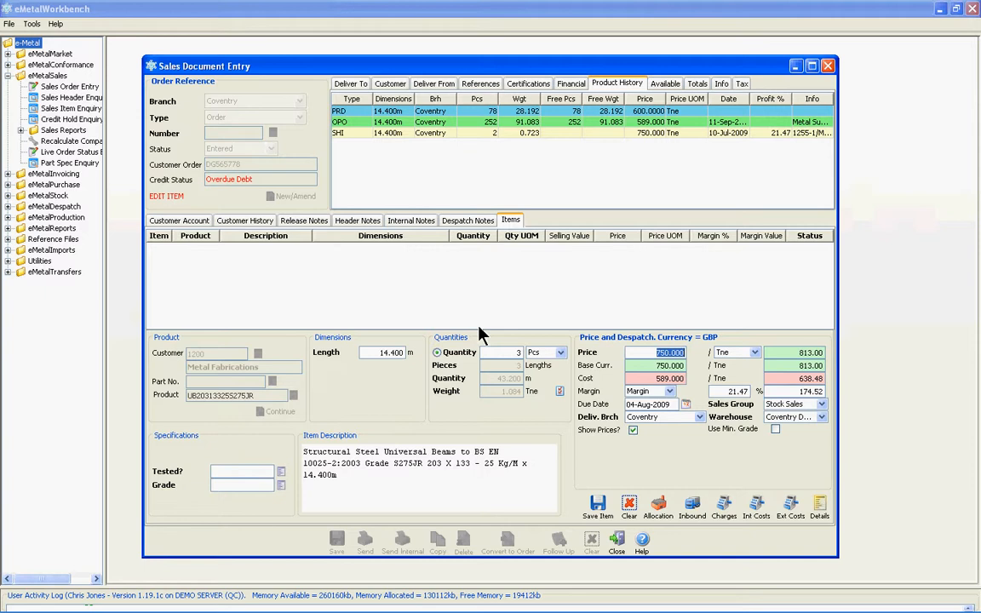
pyautogui.press('Tab')
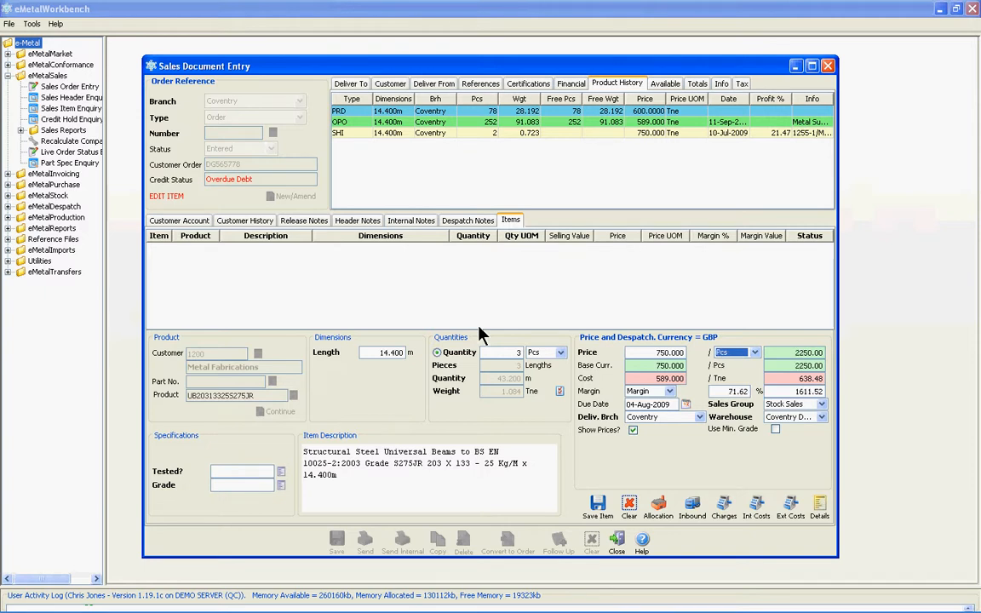
pyautogui.press('Tab')
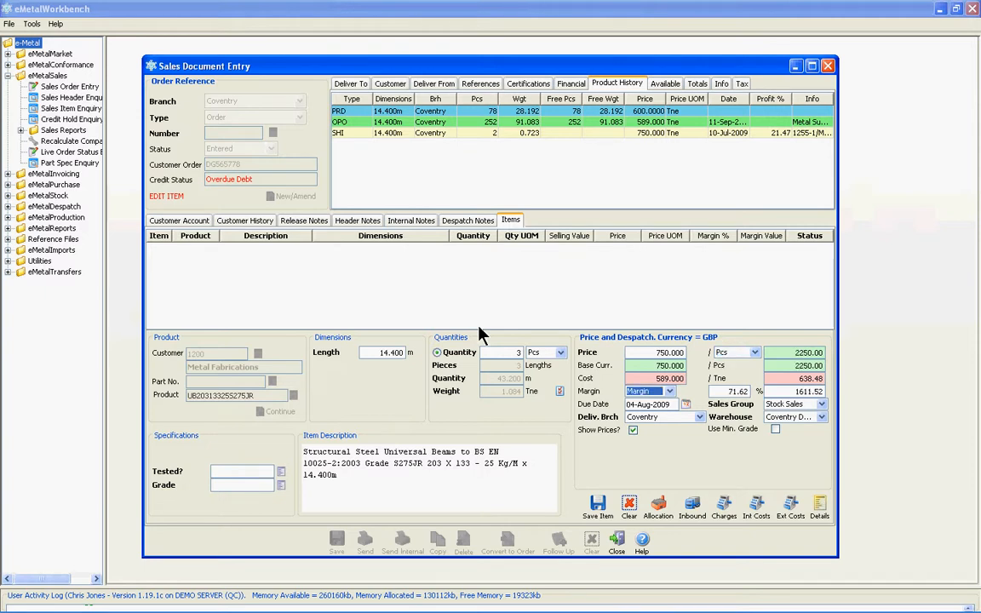
# Try pricing the item by a 30% margin, followed by a margin value of 400.
pyautogui.press('Tab')
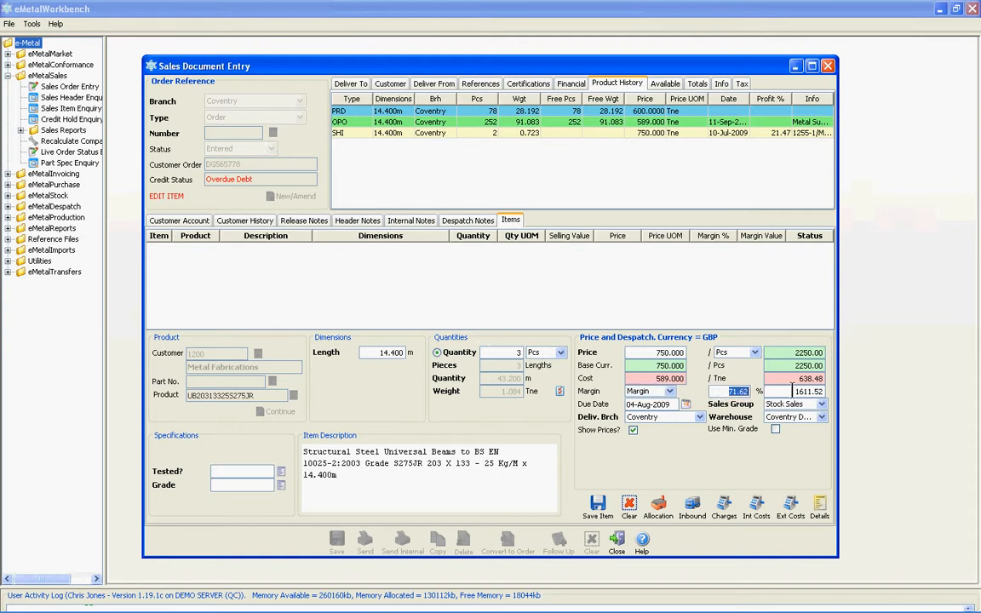
pyautogui.write('30')
pyautogui.press('Tab')
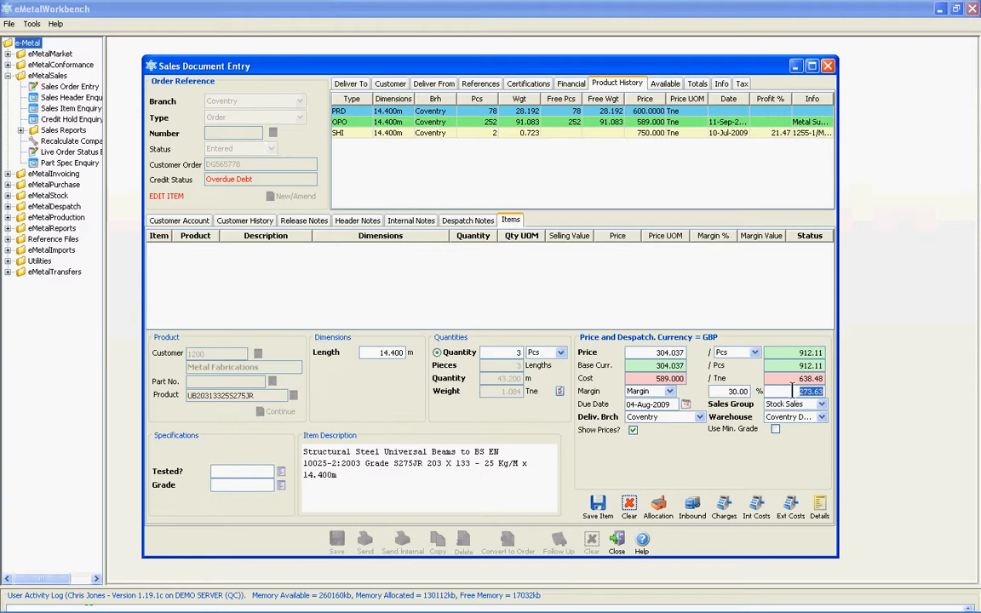
pyautogui.write('400')
pyautogui.press('Tab')
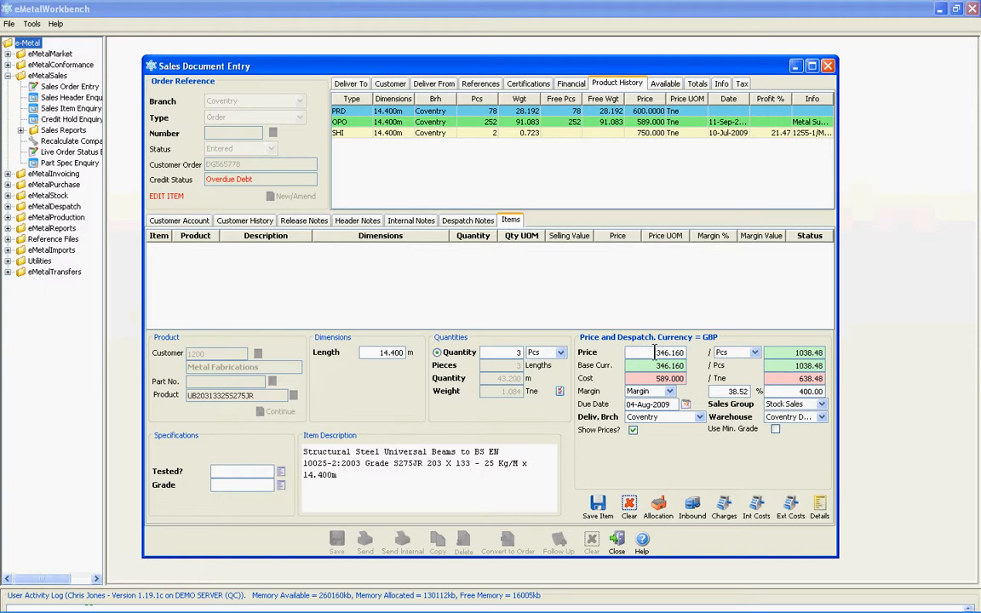
# Set the item's price to 350 per piece and save the item to the order.
pyautogui.moveTo(656, 352); pyautogui.dragTo(713, 356)
pyautogui.write('350')
pyautogui.press('Tab')
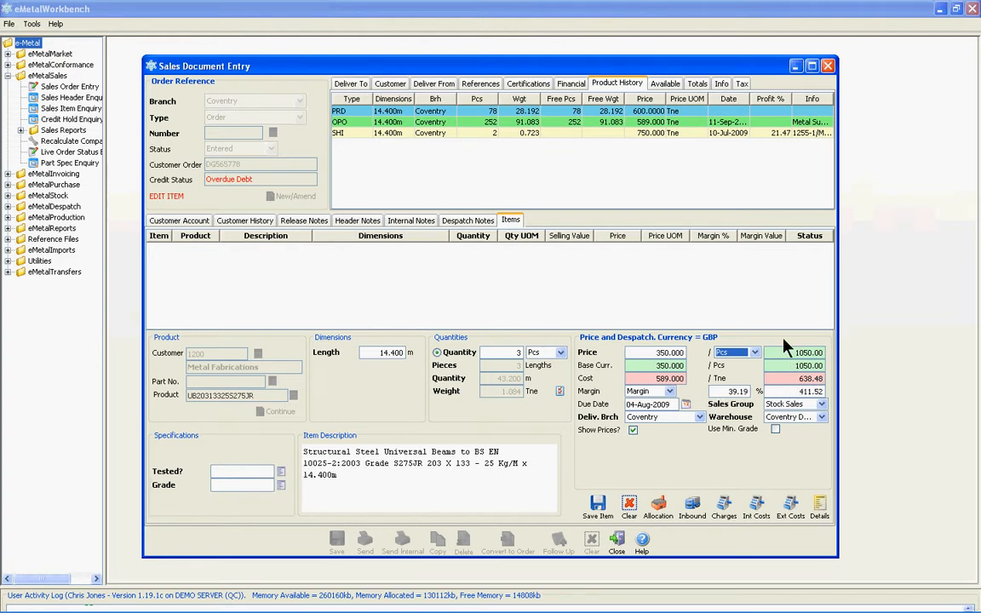
pyautogui.click(599, 507)
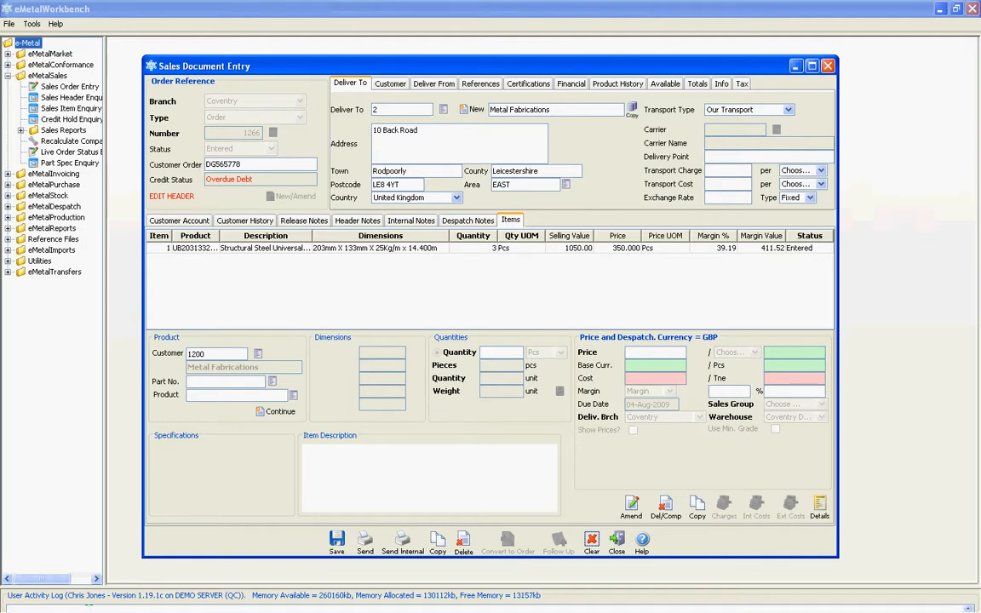
pyautogui.moveTo(831, 608)
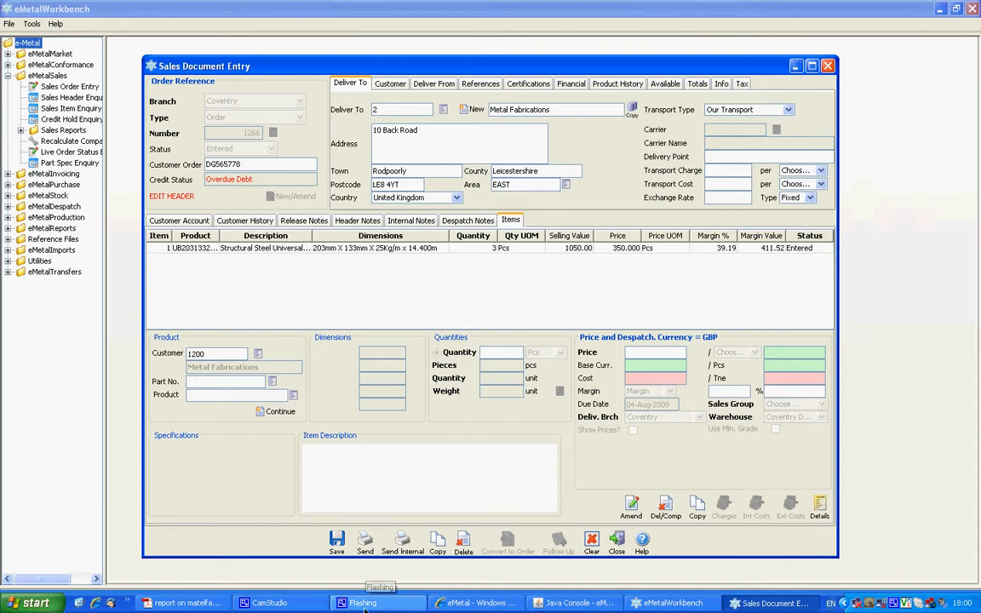
pyautogui.click(310, 606)
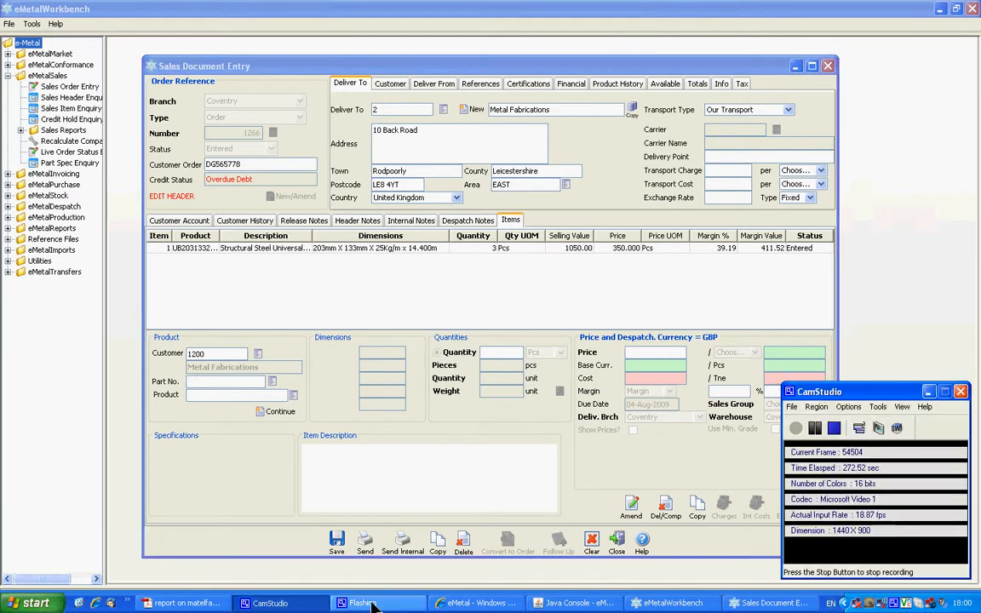